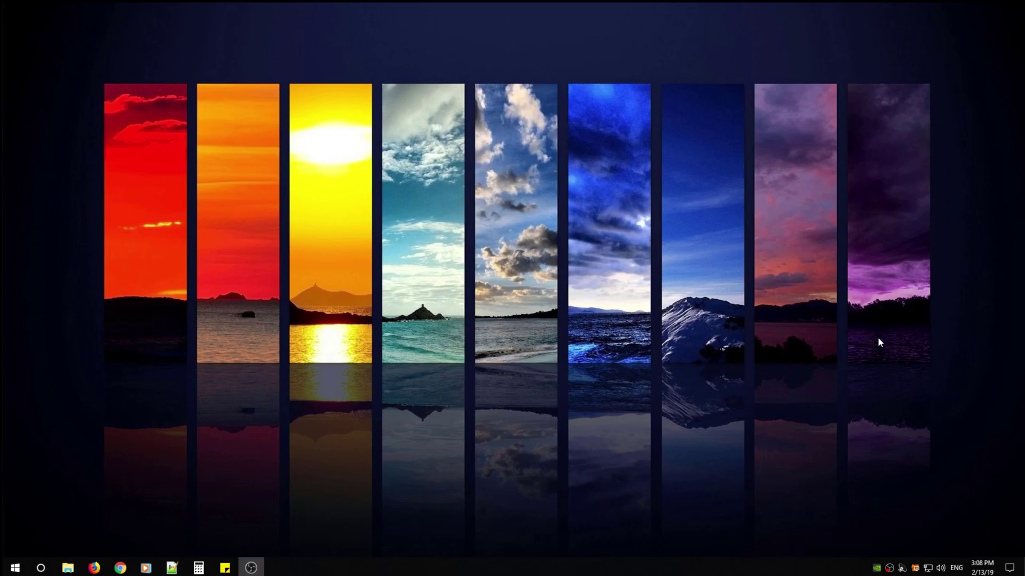
- Open Firefox and search for 'avast anitivirus' from the address bar
{"action": "left_click", "coordinate": [94, 568]}
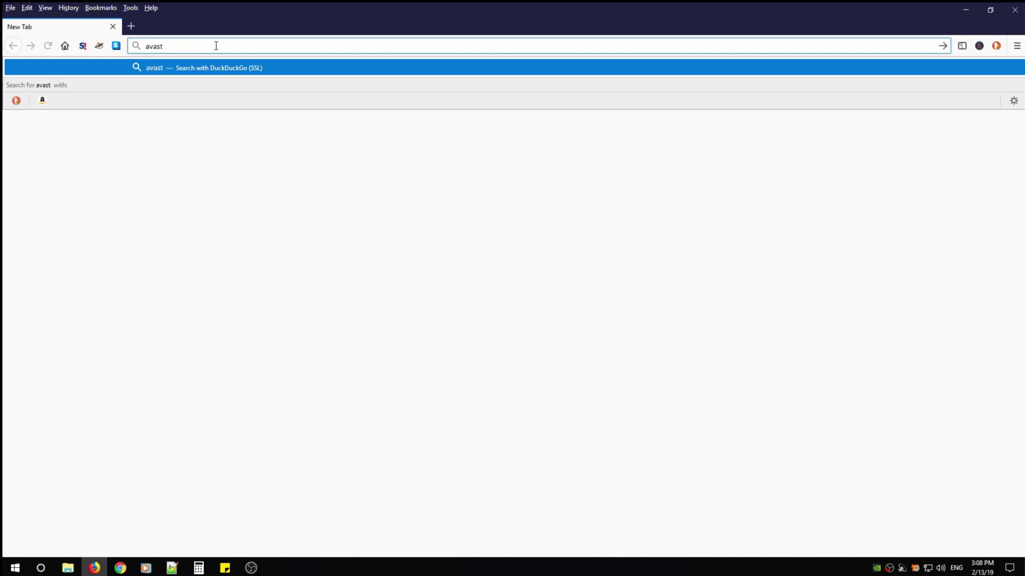
{"action": "type", "text": "tivirus"}
{"action": "key", "text": "Return"}
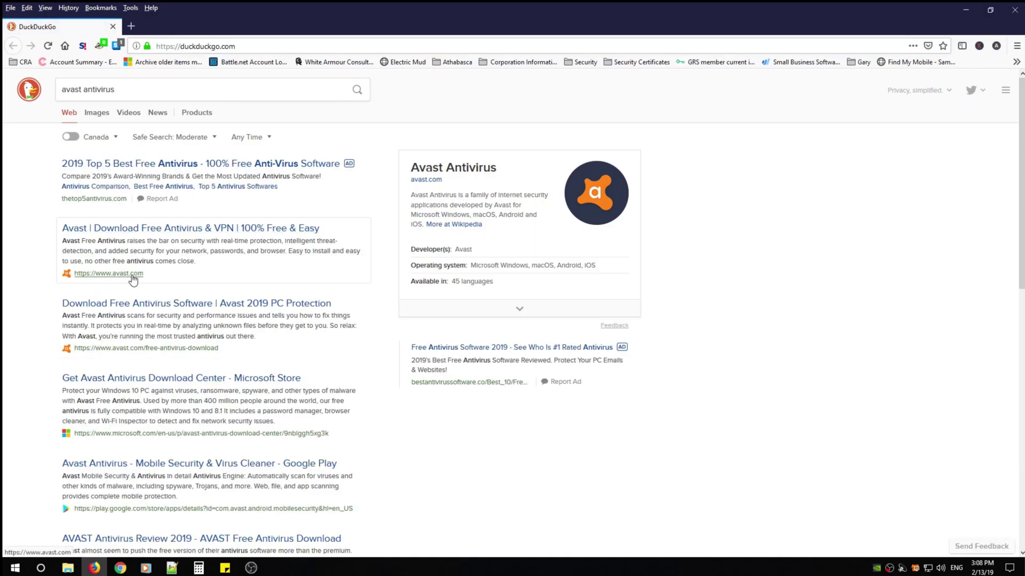
- Open the avast.com result, go to For home > How they compare, and accept cookies
{"action": "left_click", "coordinate": [133, 232]}
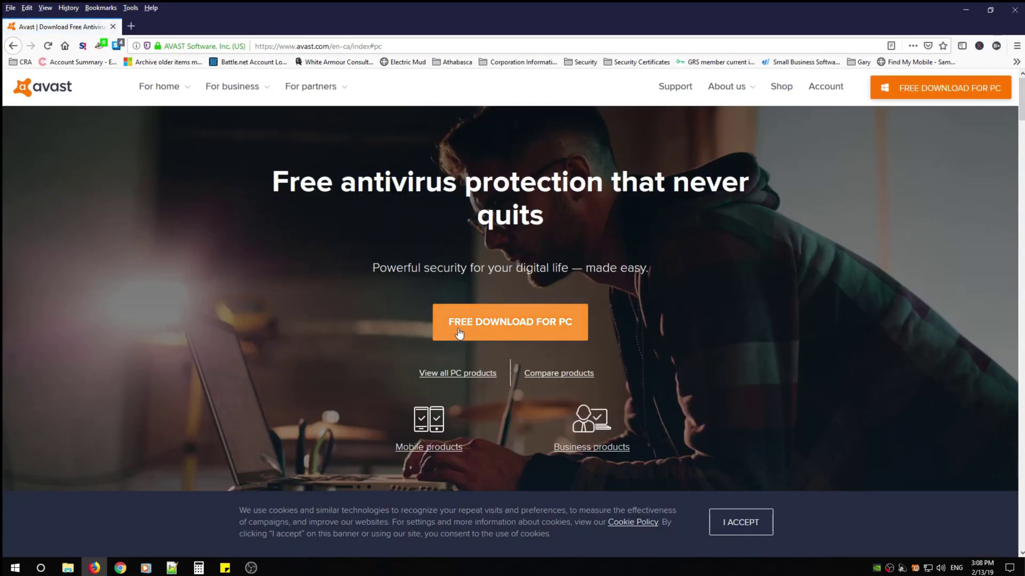
{"action": "left_click", "coordinate": [184, 88]}
{"action": "left_click", "coordinate": [184, 248]}
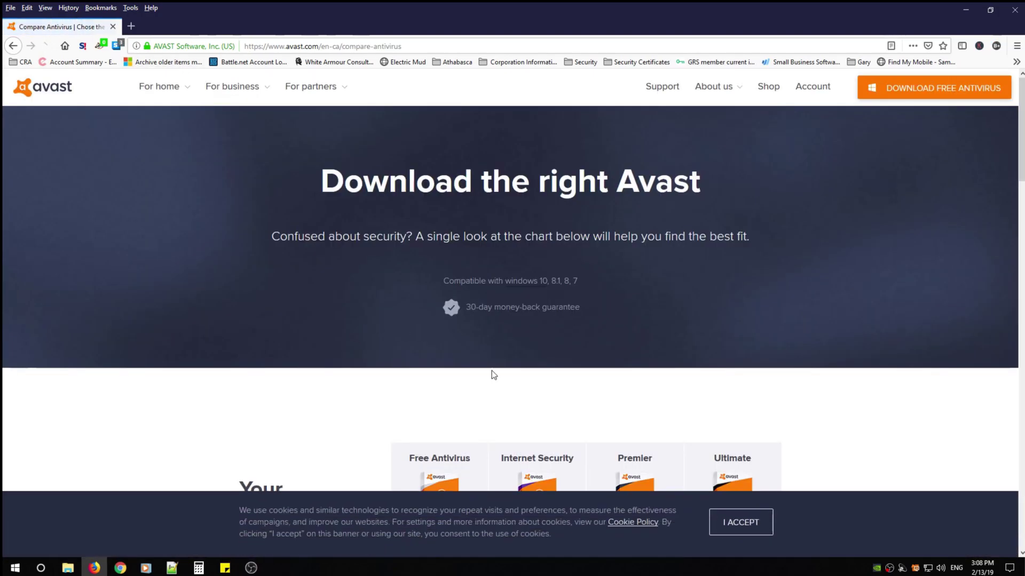
{"action": "scroll", "coordinate": [550, 390], "scroll_direction": "down", "scroll_amount": 4}
{"action": "left_click", "coordinate": [742, 523]}
- Review the plan comparison table, then open the Free Antivirus product page
{"action": "scroll", "coordinate": [342, 362], "scroll_direction": "down", "scroll_amount": 3}
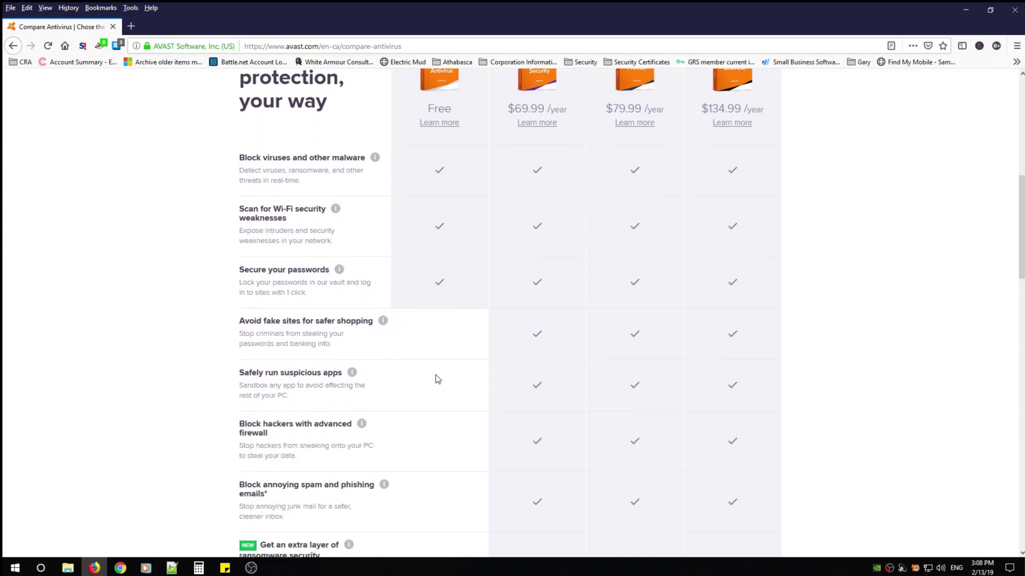
{"action": "scroll", "coordinate": [395, 387], "scroll_direction": "down", "scroll_amount": 2}
{"action": "scroll", "coordinate": [443, 416], "scroll_direction": "down", "scroll_amount": 4}
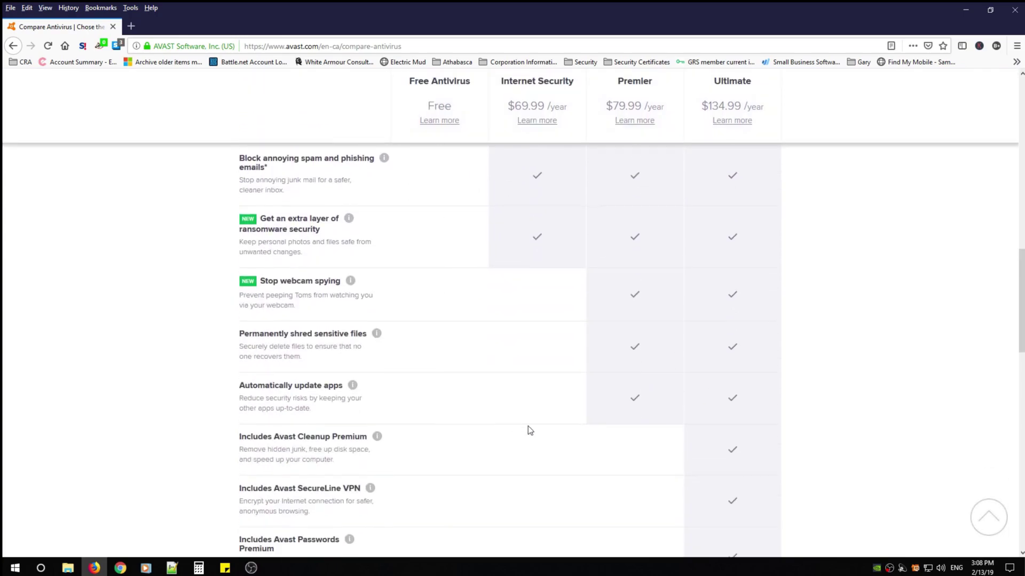
{"action": "scroll", "coordinate": [537, 417], "scroll_direction": "up", "scroll_amount": 10}
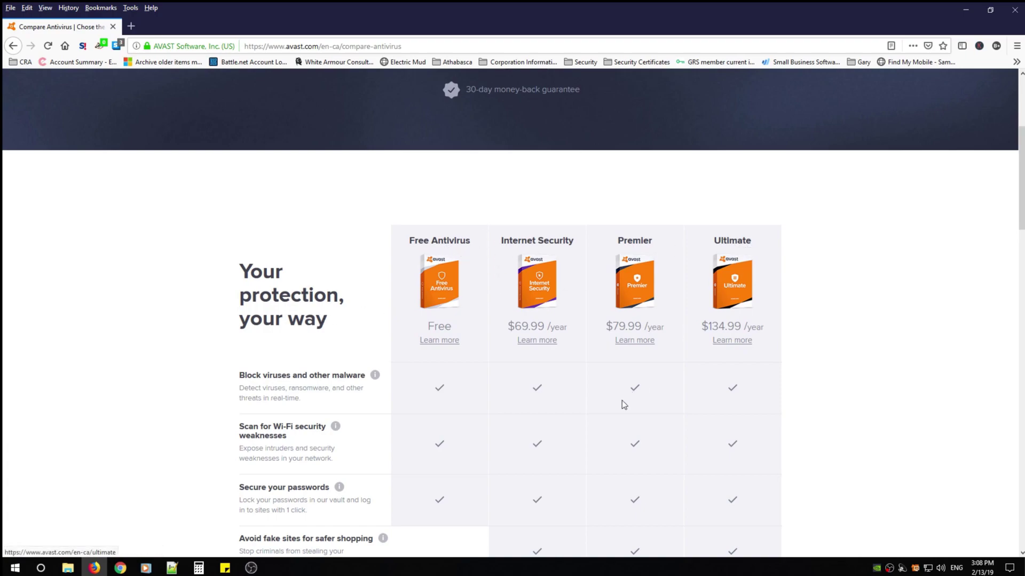
{"action": "scroll", "coordinate": [636, 385], "scroll_direction": "down", "scroll_amount": 4}
{"action": "scroll", "coordinate": [489, 398], "scroll_direction": "down", "scroll_amount": 6}
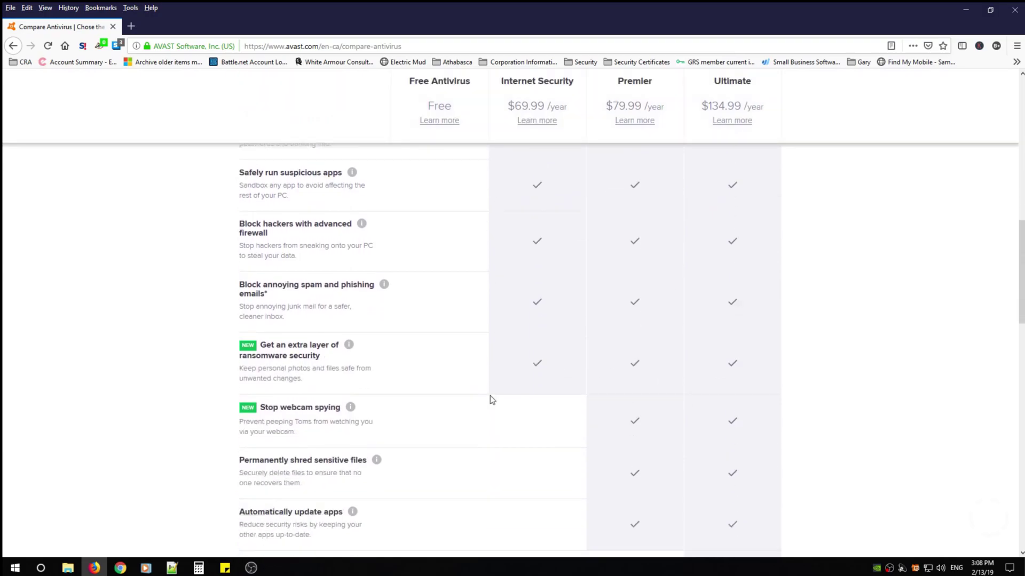
{"action": "scroll", "coordinate": [656, 362], "scroll_direction": "down", "scroll_amount": 1}
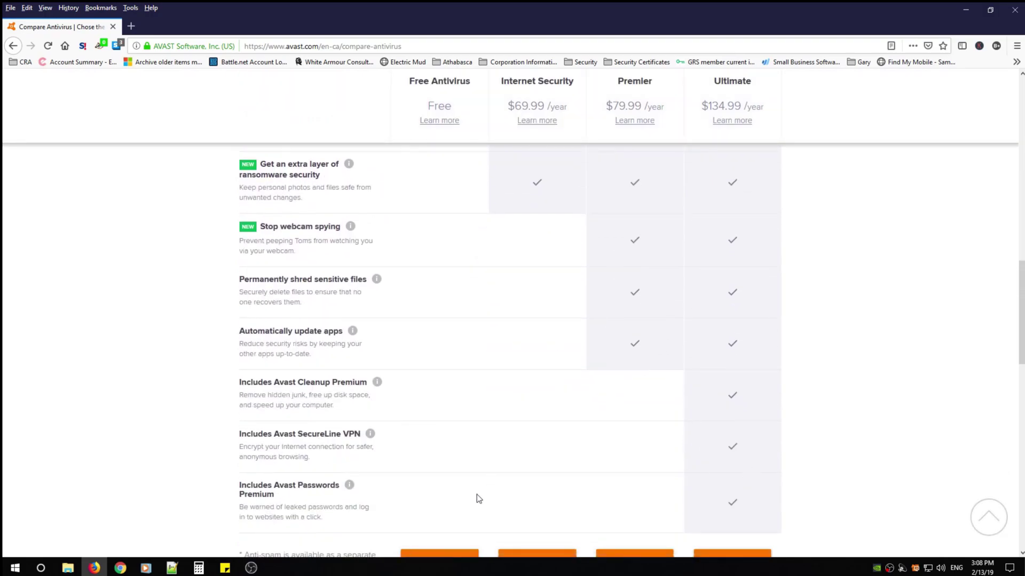
{"action": "scroll", "coordinate": [687, 480], "scroll_direction": "up", "scroll_amount": 4}
{"action": "scroll", "coordinate": [661, 438], "scroll_direction": "down", "scroll_amount": 4}
{"action": "scroll", "coordinate": [662, 433], "scroll_direction": "up", "scroll_amount": 5}
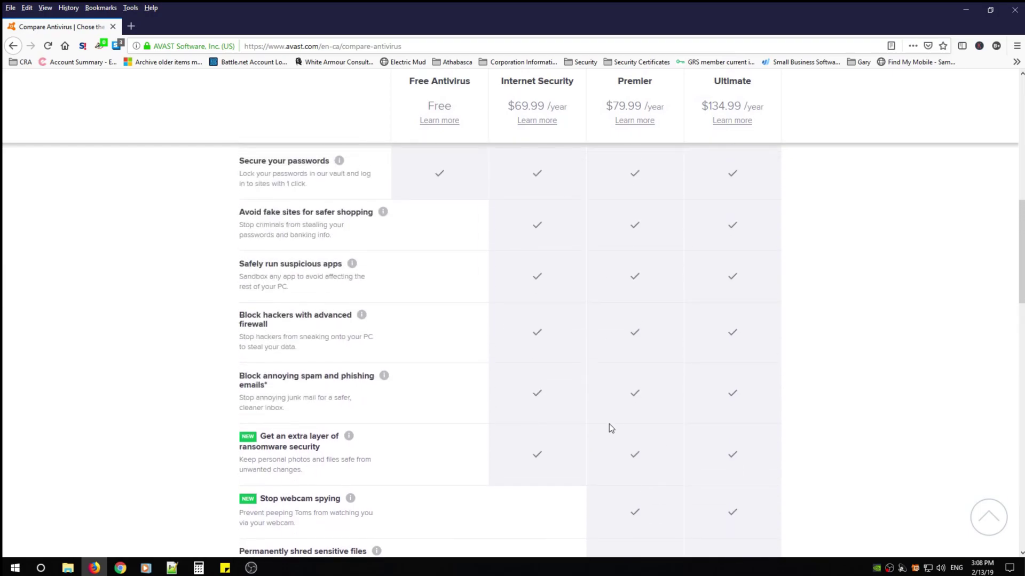
{"action": "scroll", "coordinate": [610, 425], "scroll_direction": "up", "scroll_amount": 2}
{"action": "scroll", "coordinate": [610, 425], "scroll_direction": "up", "scroll_amount": 3}
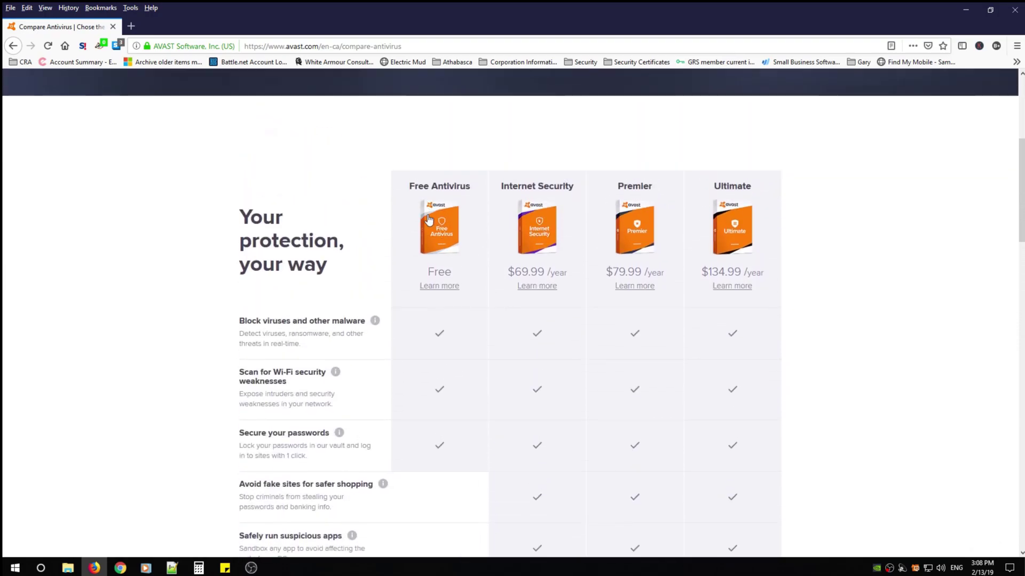
{"action": "left_click", "coordinate": [439, 214]}
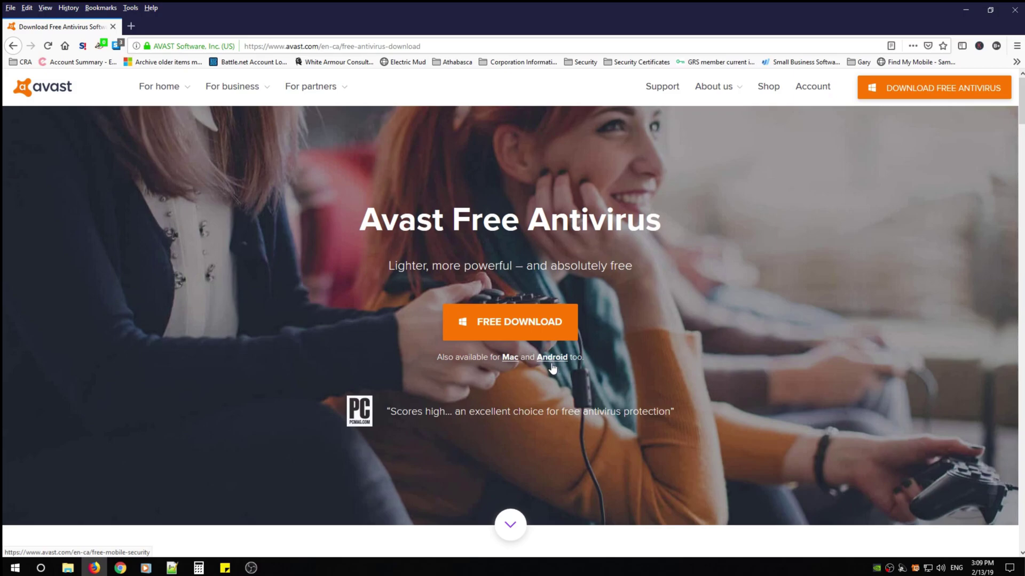
- Save avast_free_antivirus_setup_online.exe into Downloads, replacing the existing copy
{"action": "left_click", "coordinate": [502, 325]}
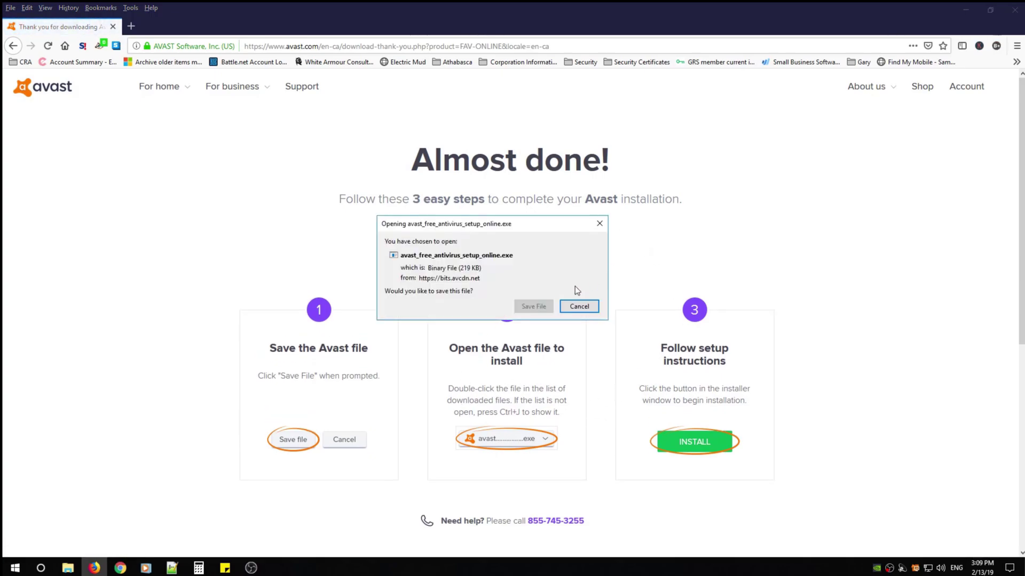
{"action": "left_click", "coordinate": [534, 306]}
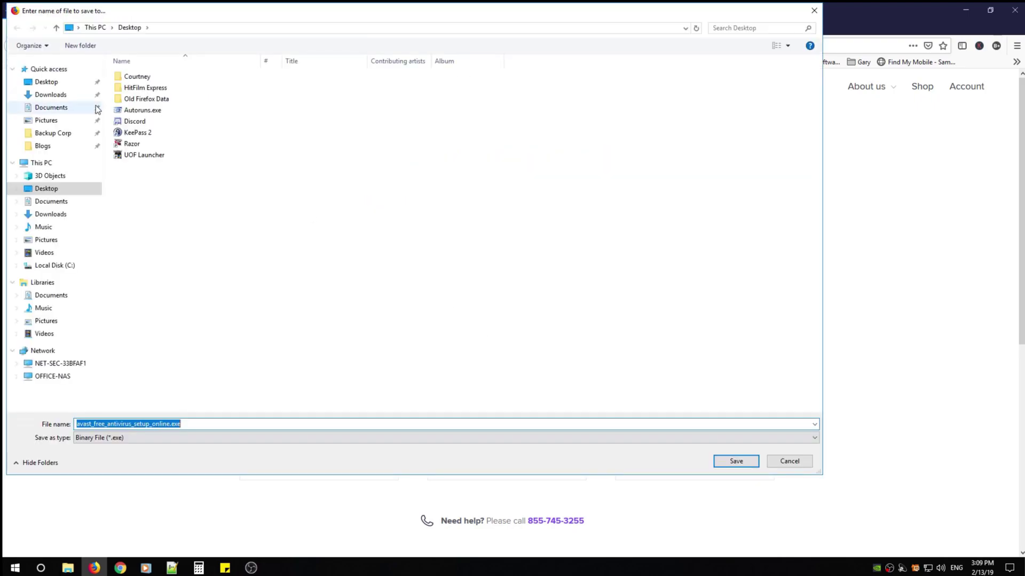
{"action": "left_click", "coordinate": [17, 214]}
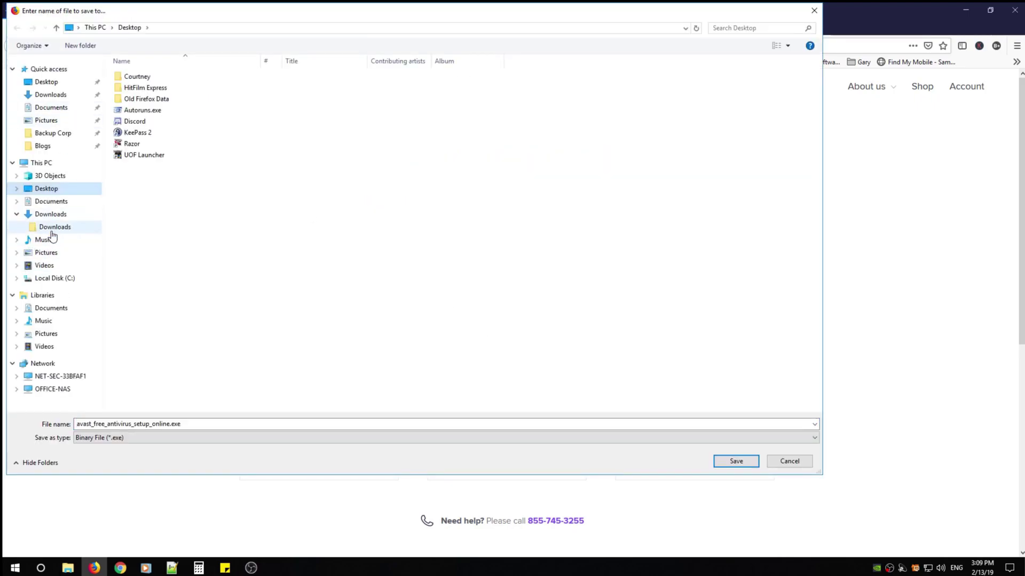
{"action": "left_click", "coordinate": [55, 227]}
{"action": "left_click", "coordinate": [735, 461]}
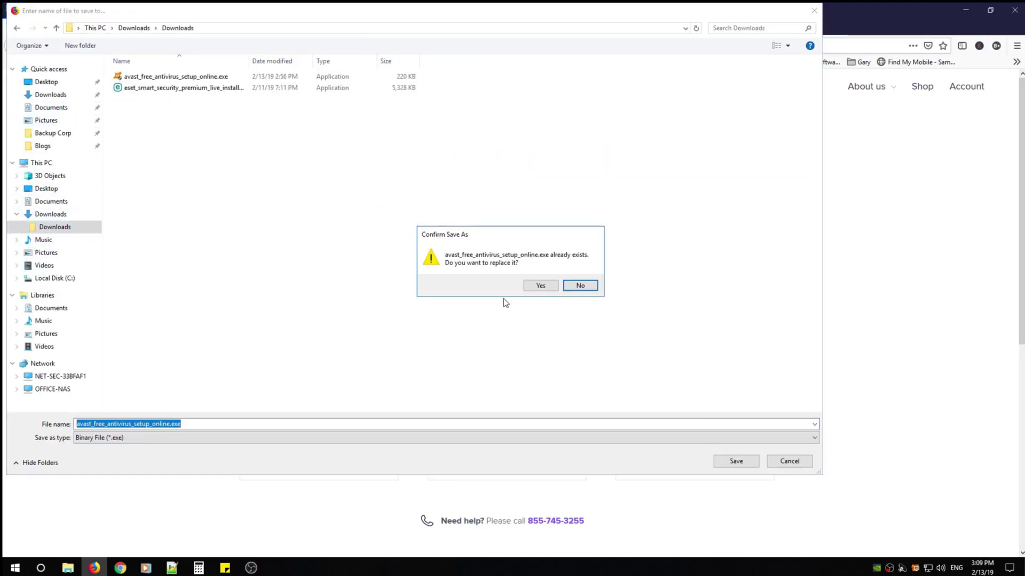
{"action": "left_click", "coordinate": [541, 287]}
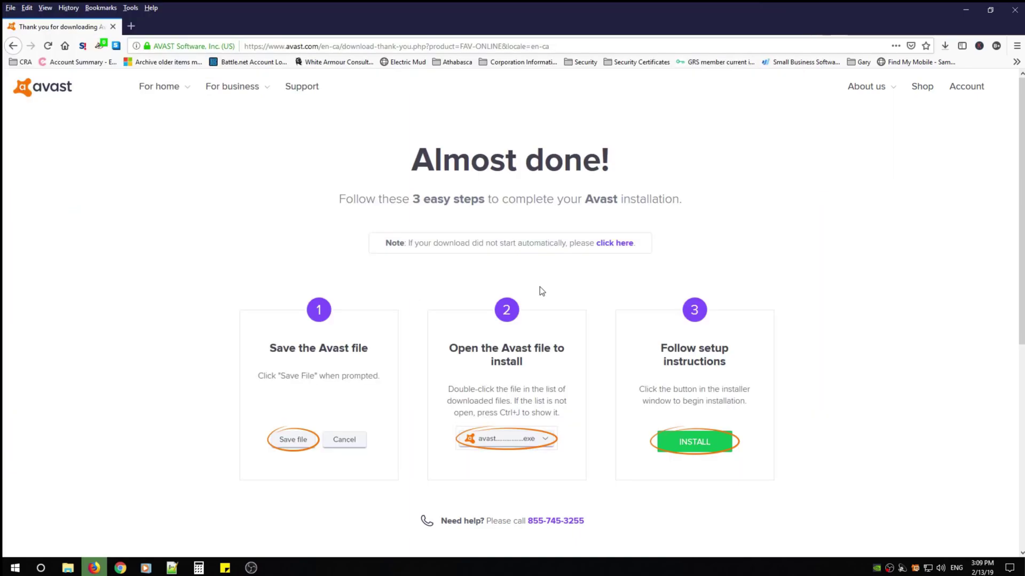
{"action": "left_click", "coordinate": [945, 47]}
- Run the Avast setup file, close Firefox, and uncheck the Avast Secure Browser offer
{"action": "left_click", "coordinate": [787, 69]}
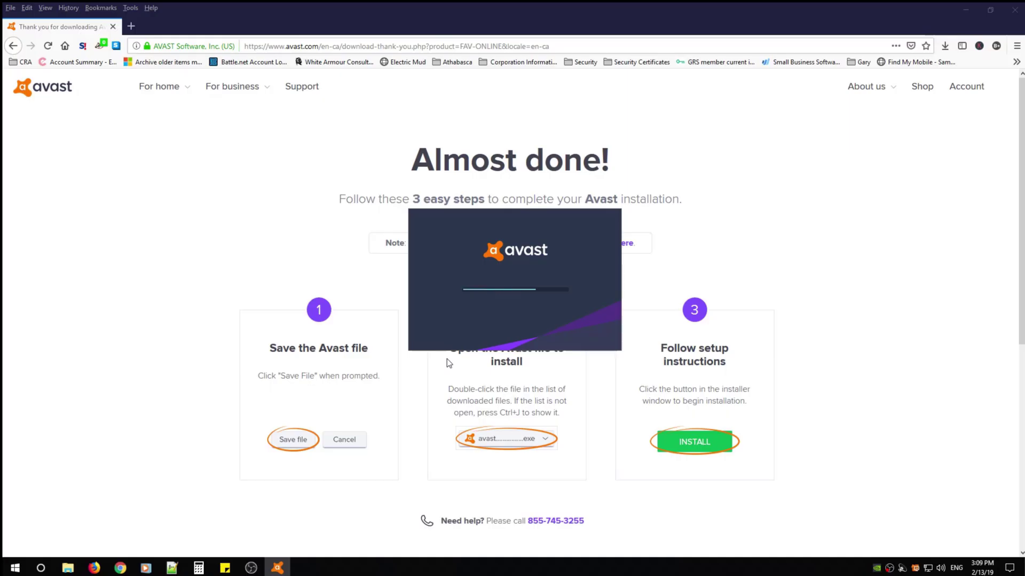
{"action": "left_click", "coordinate": [1016, 10]}
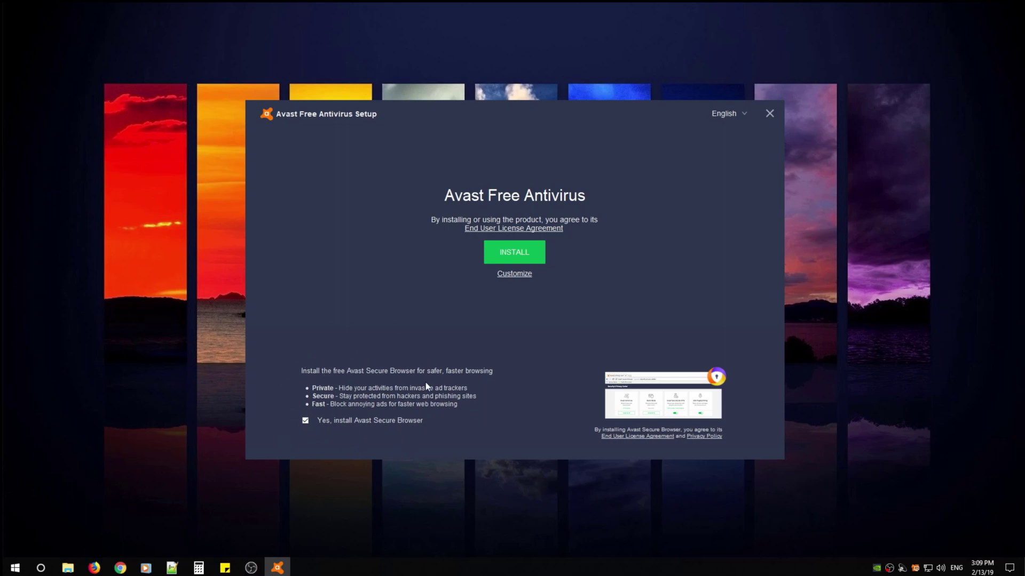
{"action": "left_click", "coordinate": [305, 422]}
{"action": "left_click", "coordinate": [310, 423]}
{"action": "left_click", "coordinate": [305, 423]}
- Check the Customize options, then install Avast into C:\Program Files\AVAST Software\Avast
{"action": "left_click", "coordinate": [516, 275]}
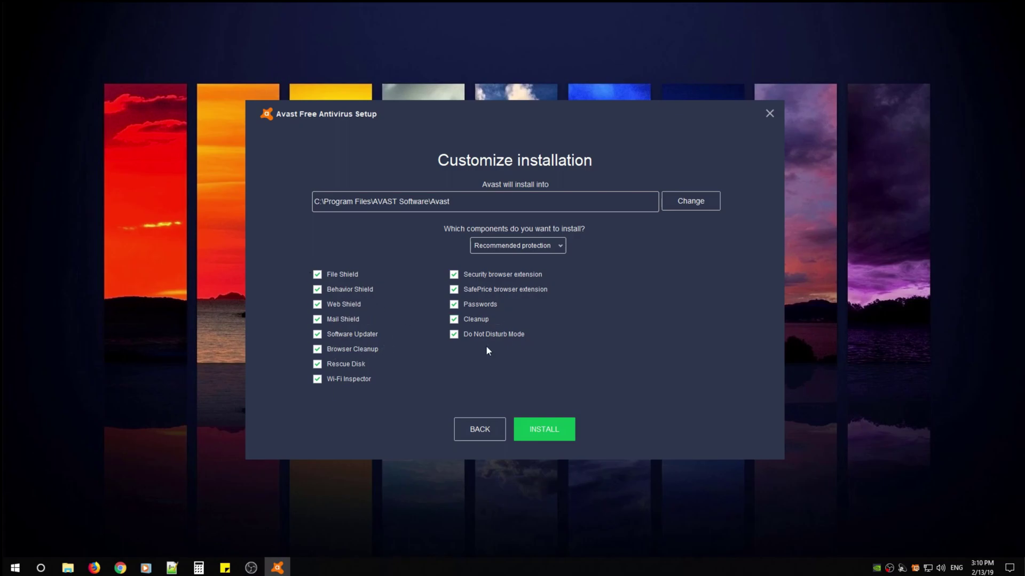
{"action": "left_click", "coordinate": [542, 433]}
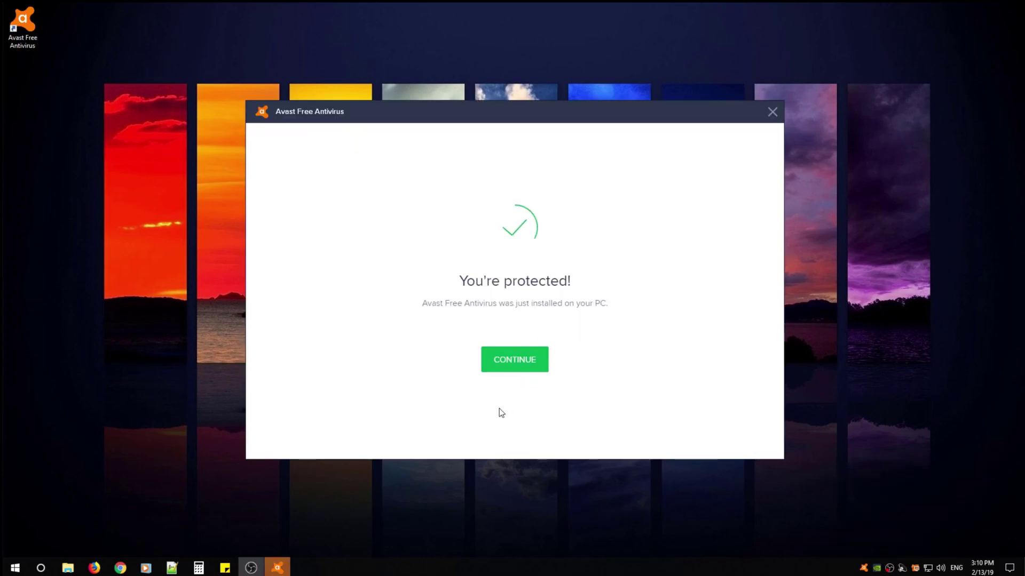
- Continue past the success and privacy pages, then refuse Android phone protection
{"action": "left_click", "coordinate": [518, 362]}
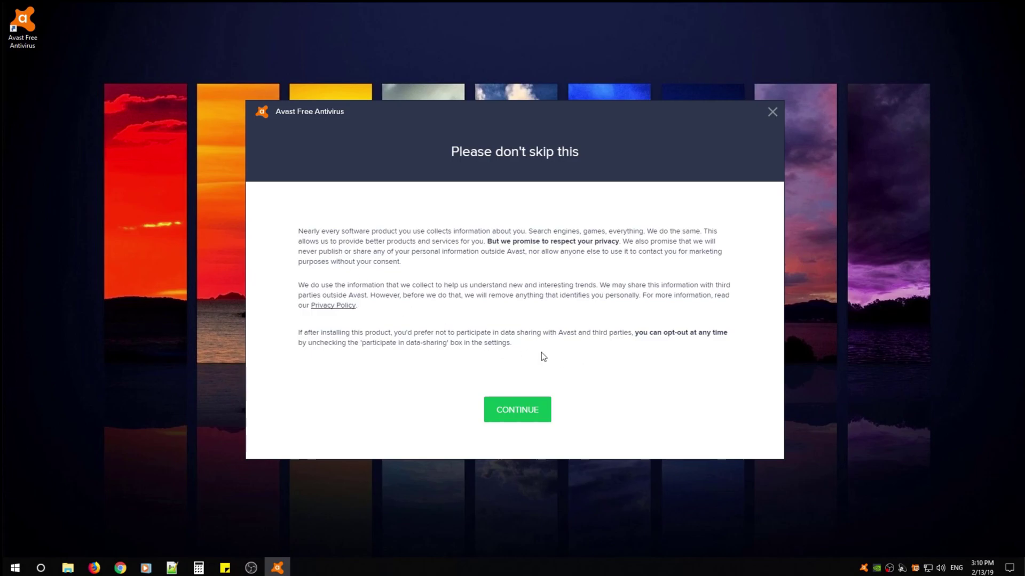
{"action": "left_click", "coordinate": [521, 424]}
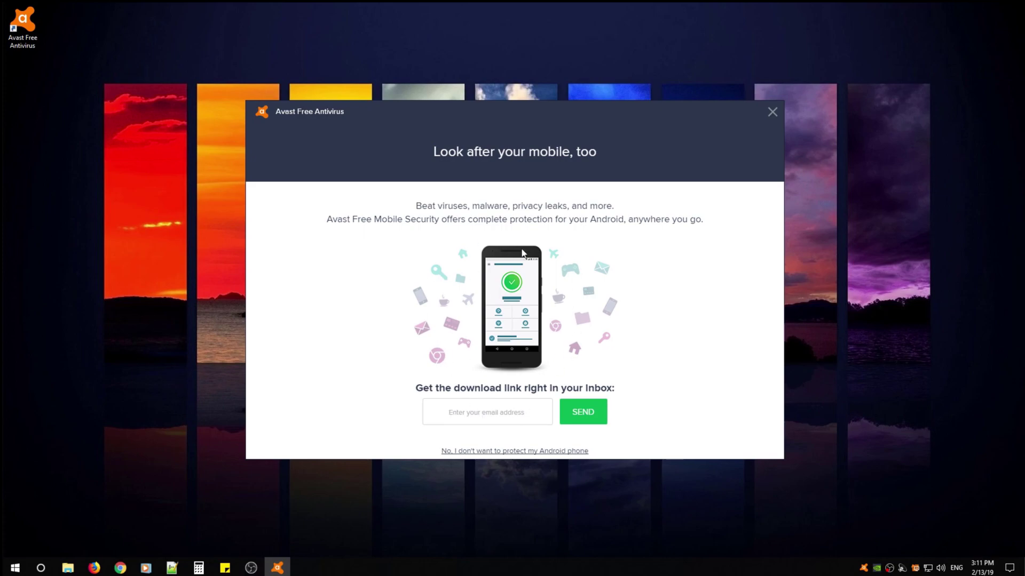
{"action": "left_click", "coordinate": [489, 418]}
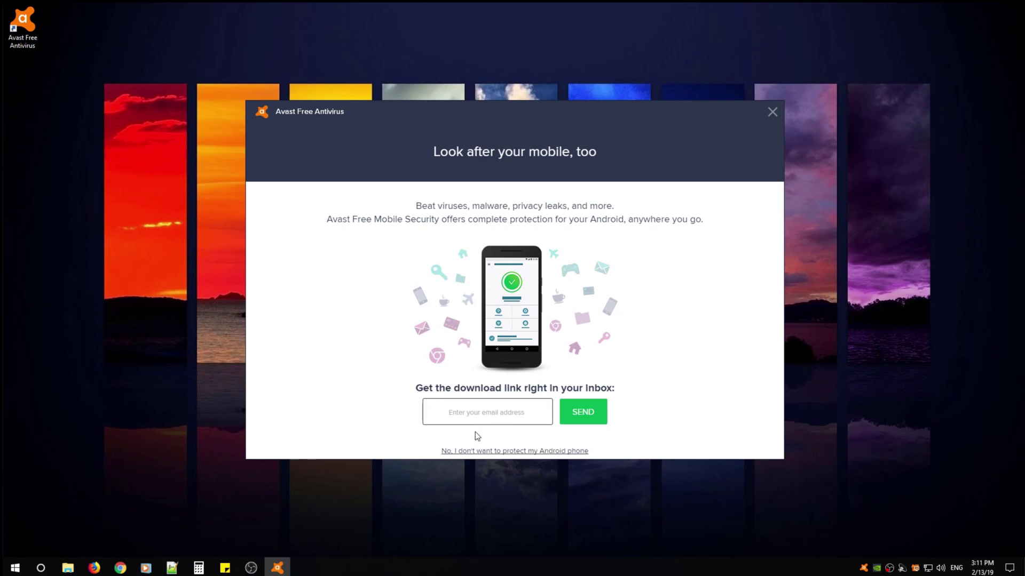
{"action": "left_click", "coordinate": [493, 451]}
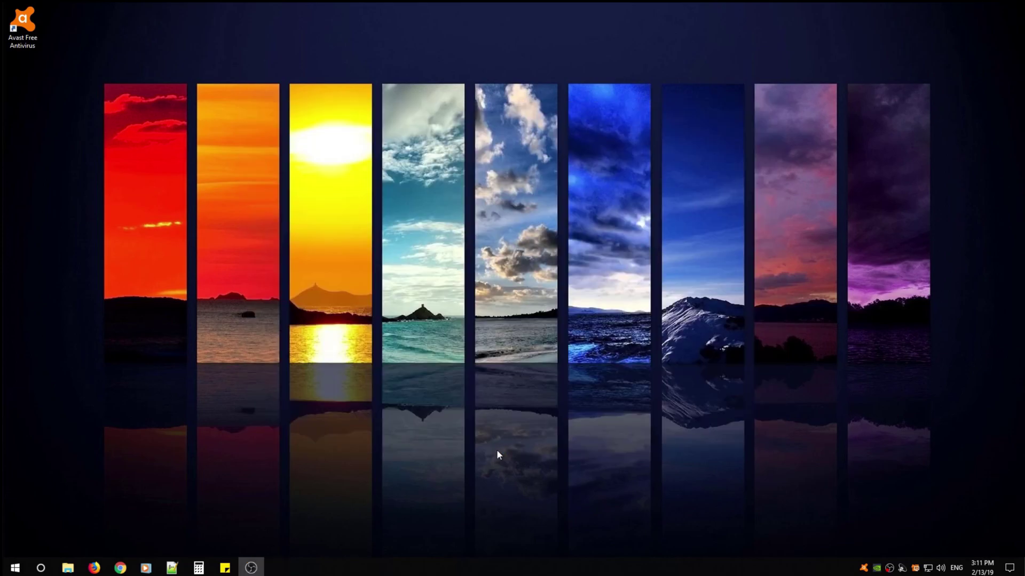